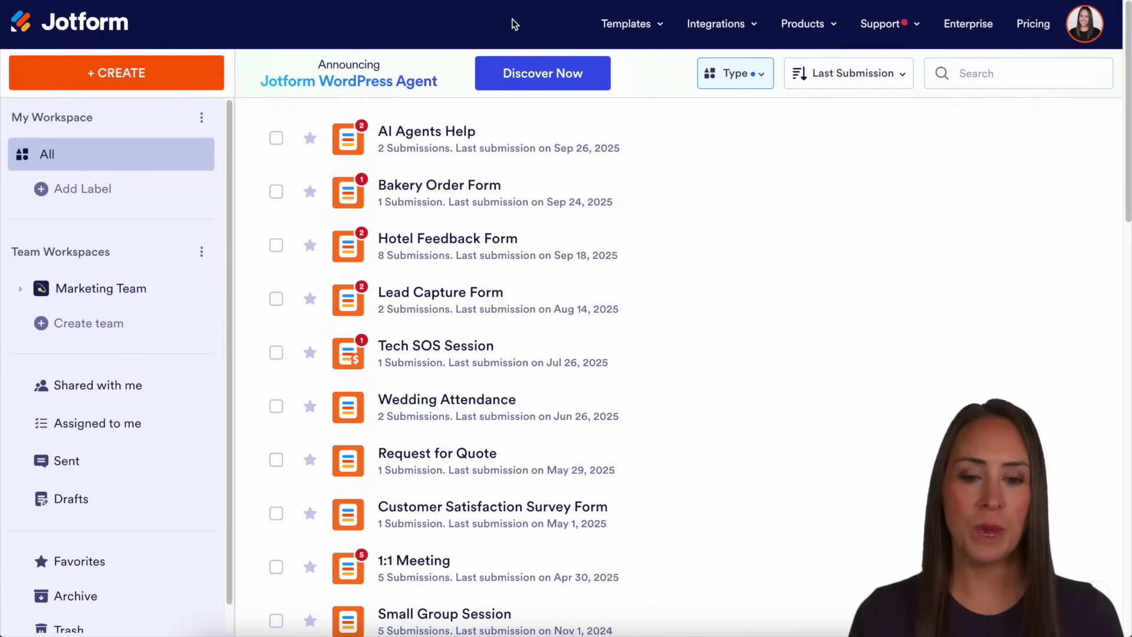
- Open the AI Agents Help form in the Form Builder and review its Name, Email, Phone, Description and File Upload fields
click(766, 75)
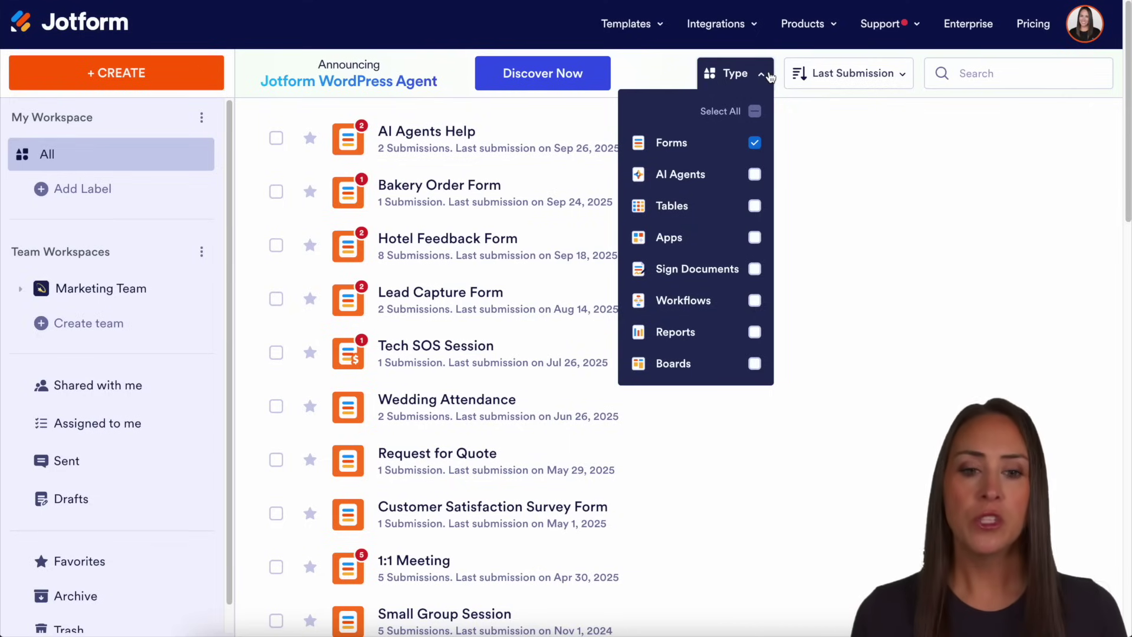
click(769, 75)
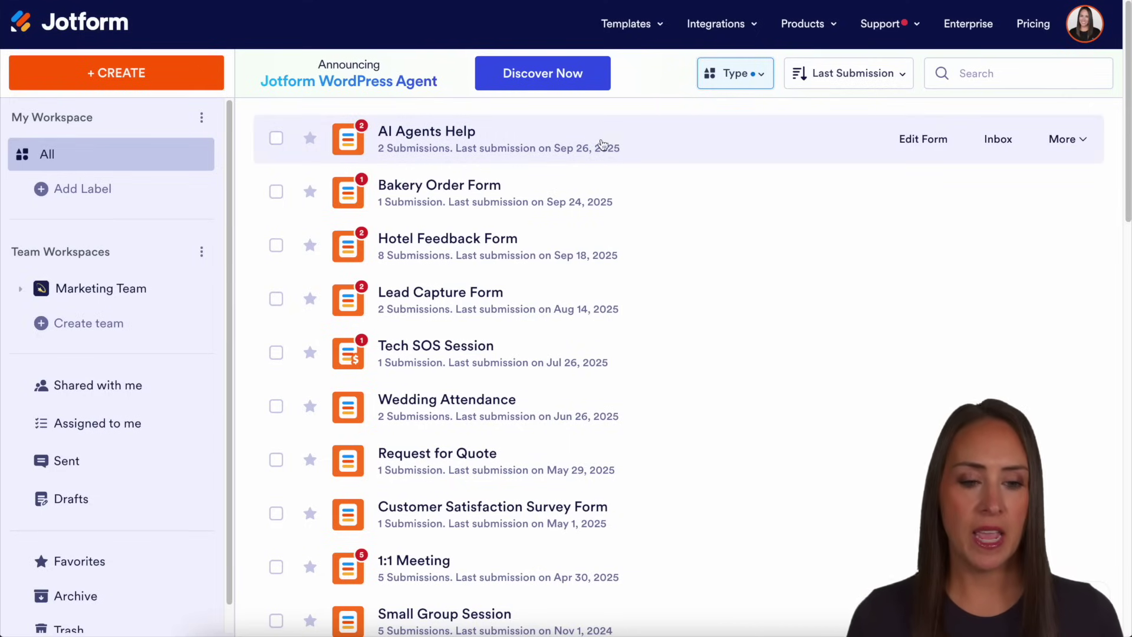
click(946, 139)
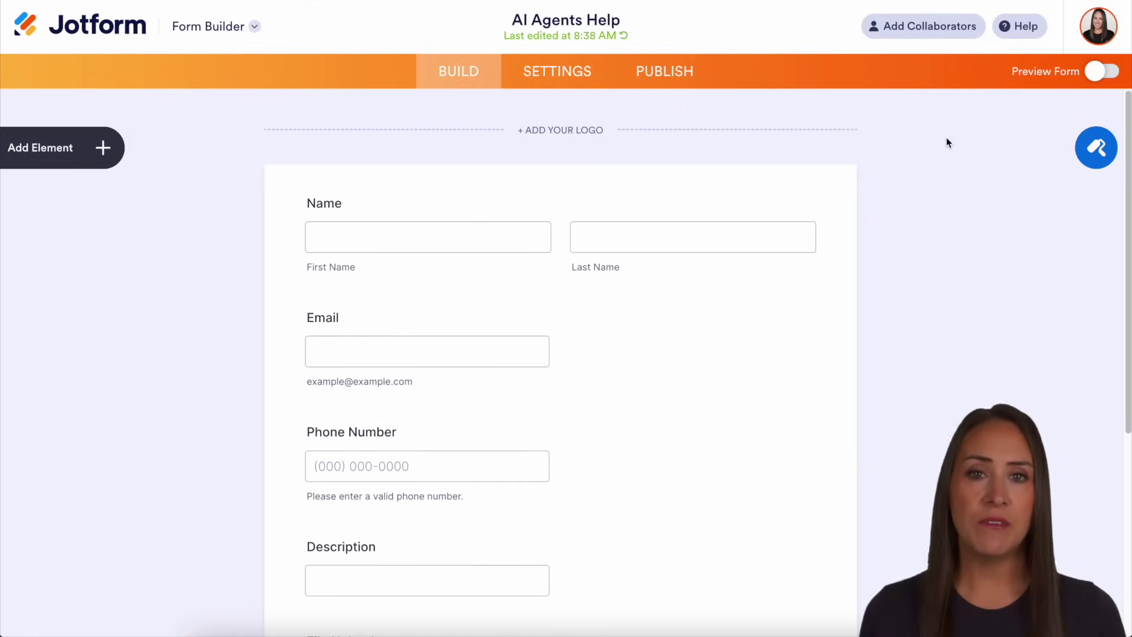
scroll(957, 214, down, 3)
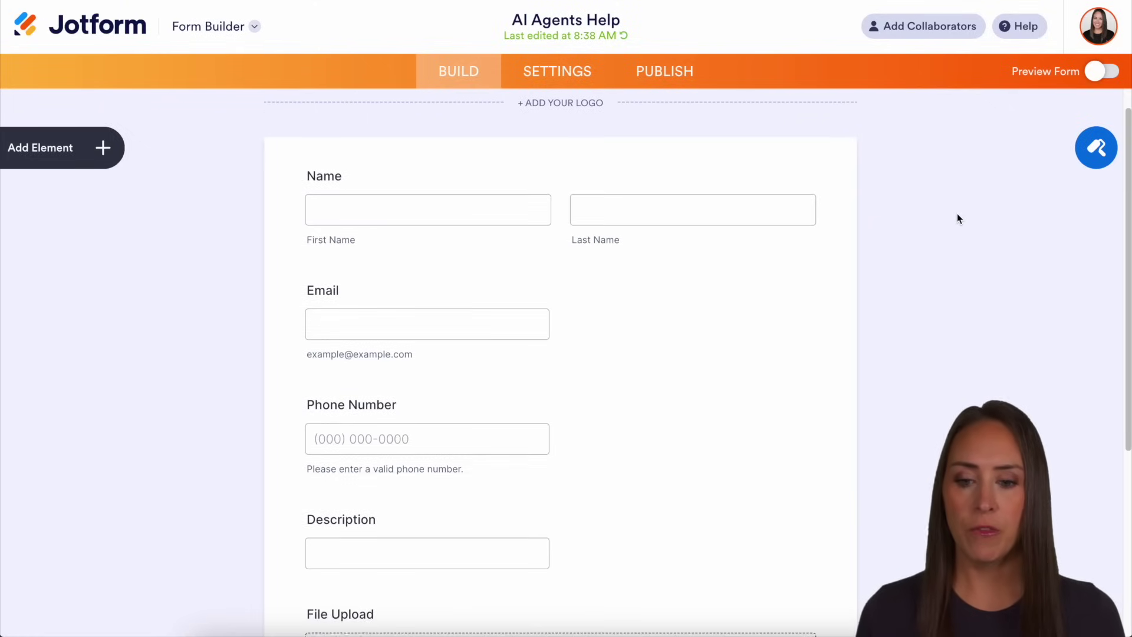
scroll(958, 219, down, 5)
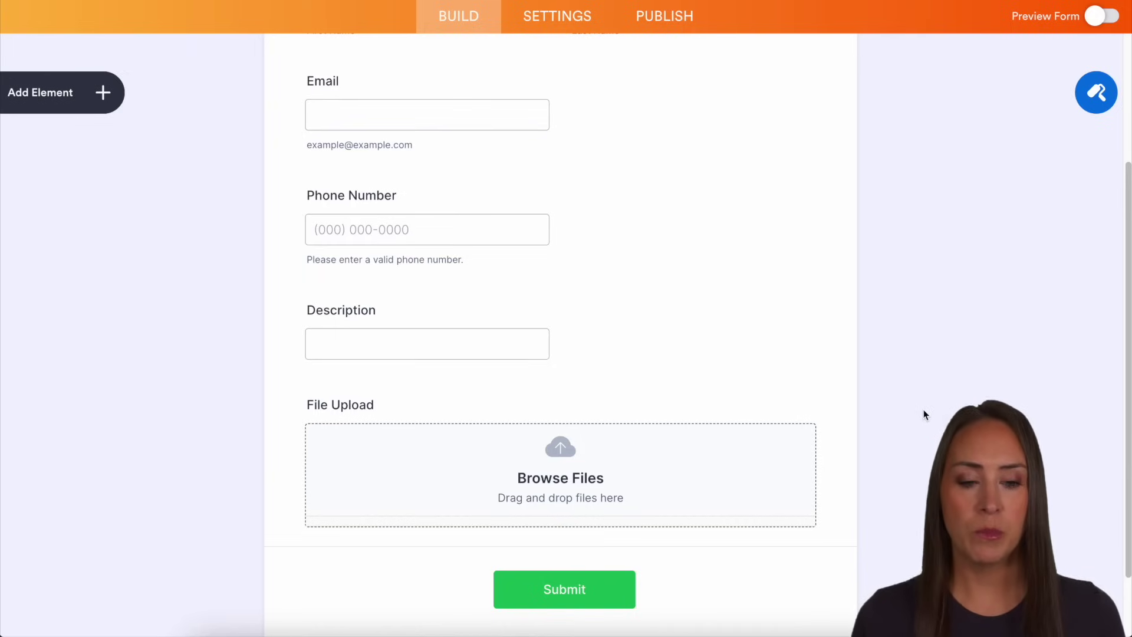
scroll(911, 411, up, 6)
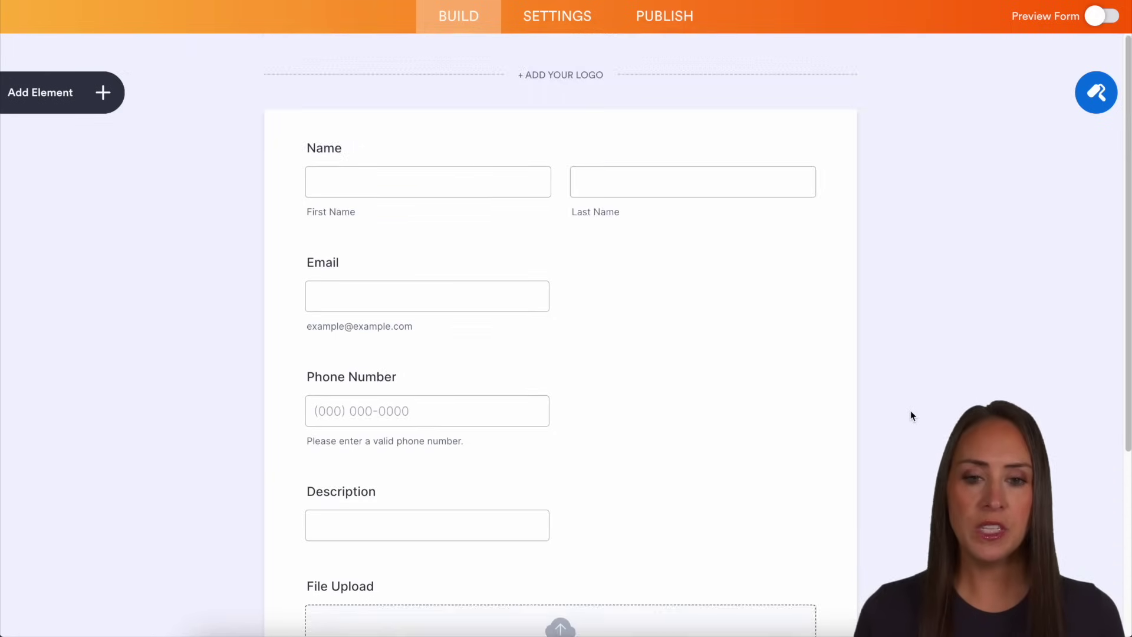
- Go to the form's Settings and show the Integrations page listing Freshdesk, WhatsApp and Google Sheets
click(557, 77)
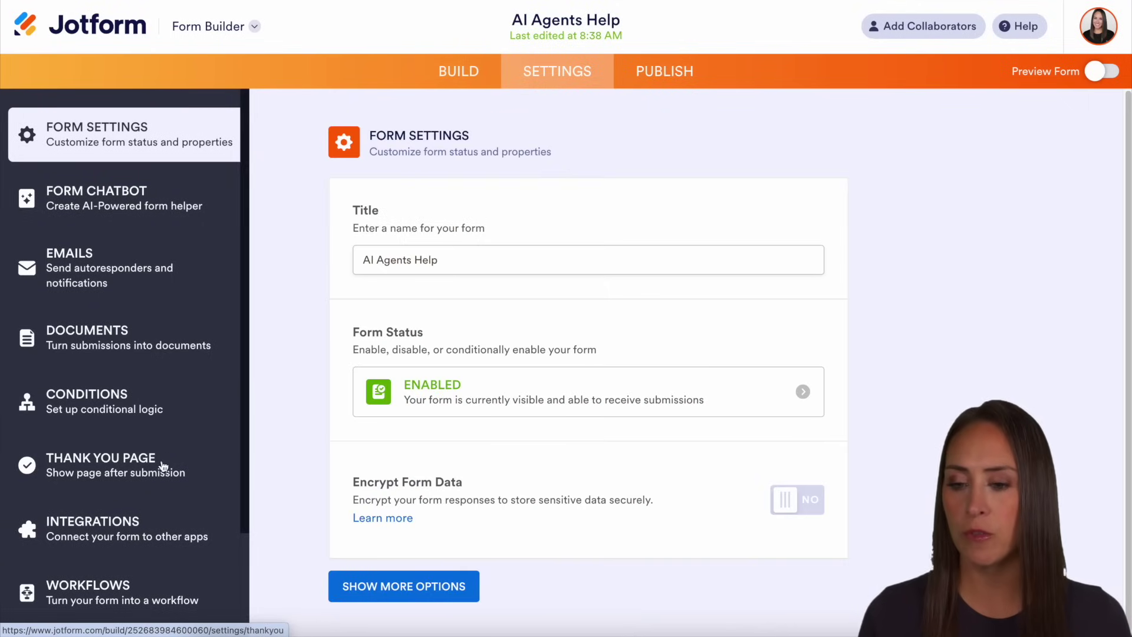
click(108, 527)
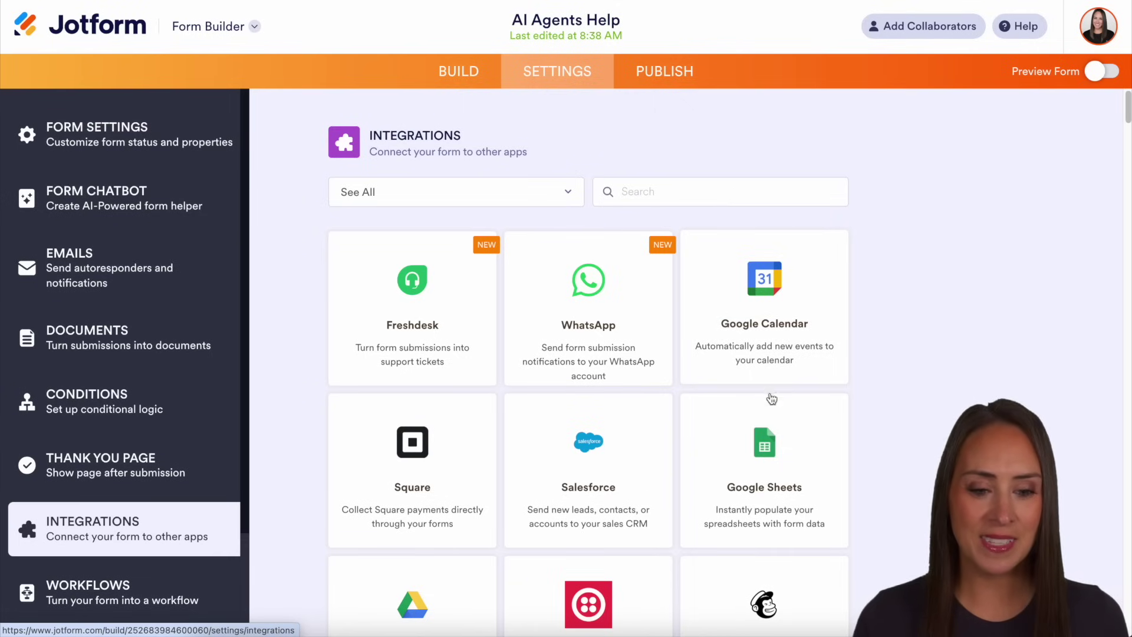
- Start a Google Sheets integration set to Create new spreadsheet and continue to account selection
click(800, 494)
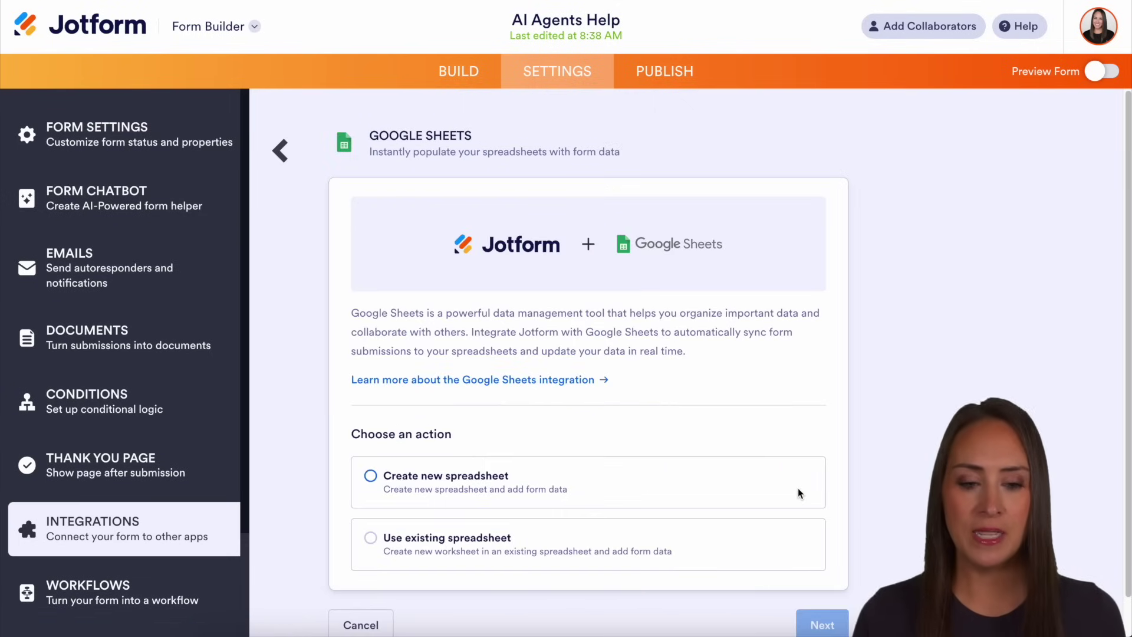
scroll(925, 466, down, 1)
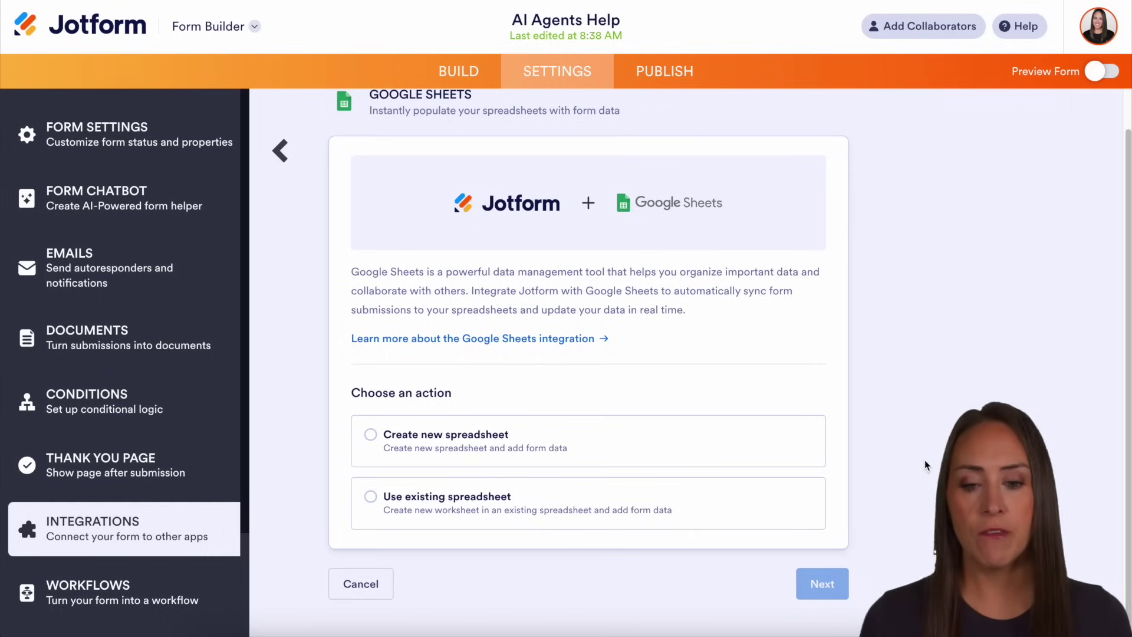
click(531, 436)
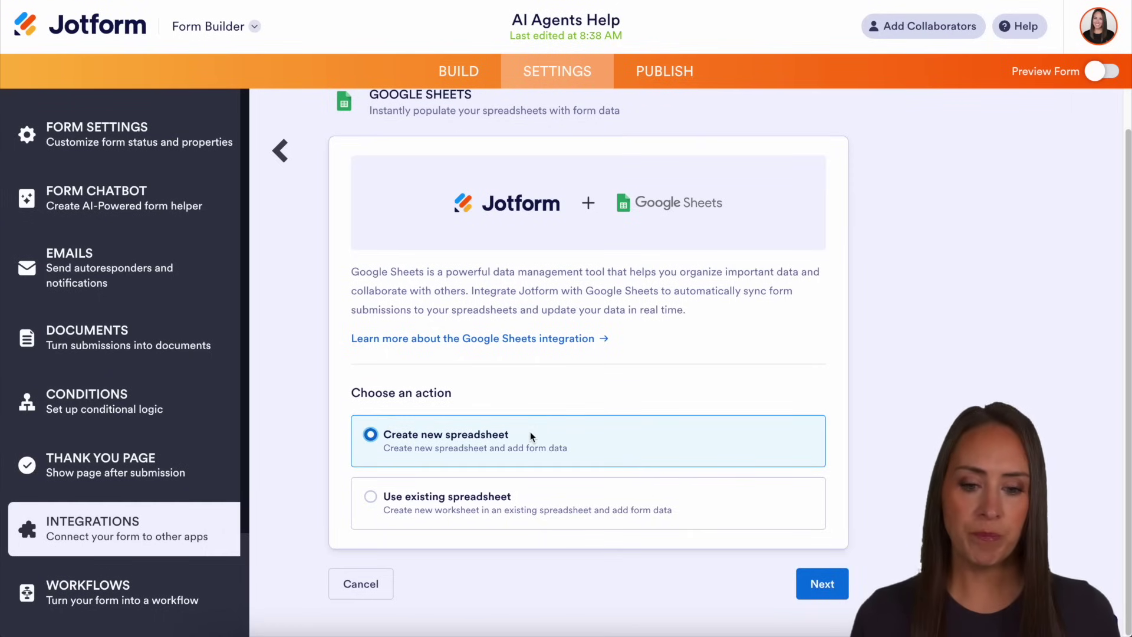
click(825, 598)
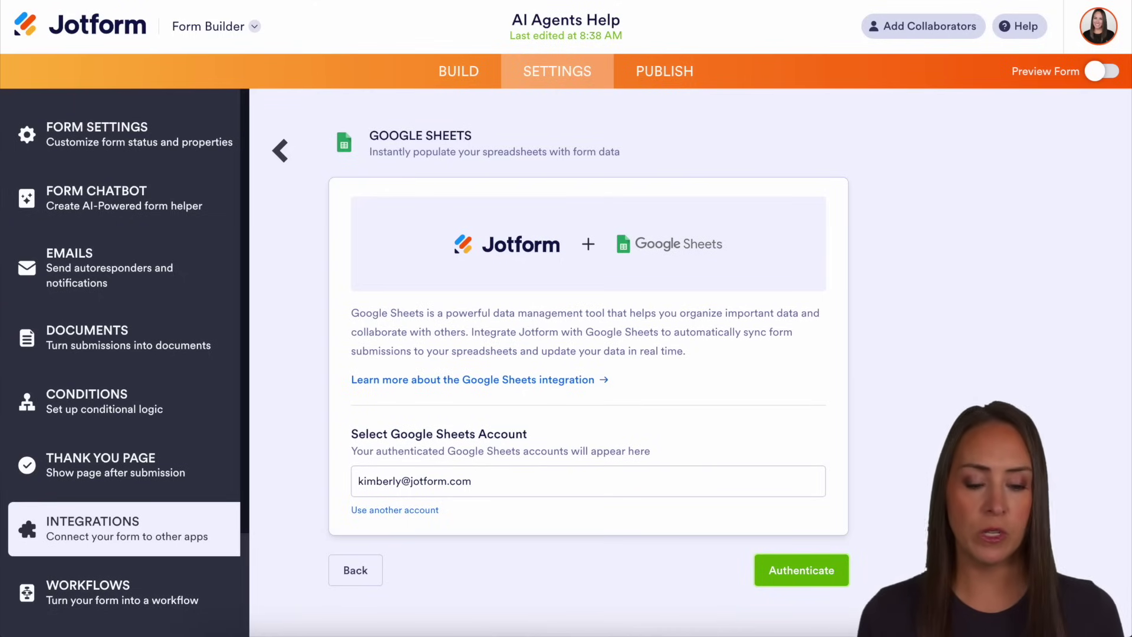
- Authenticate Google and confirm spreadsheet 'AI Agents Help', worksheet 'Form responses', all fields and existing submissions
click(786, 571)
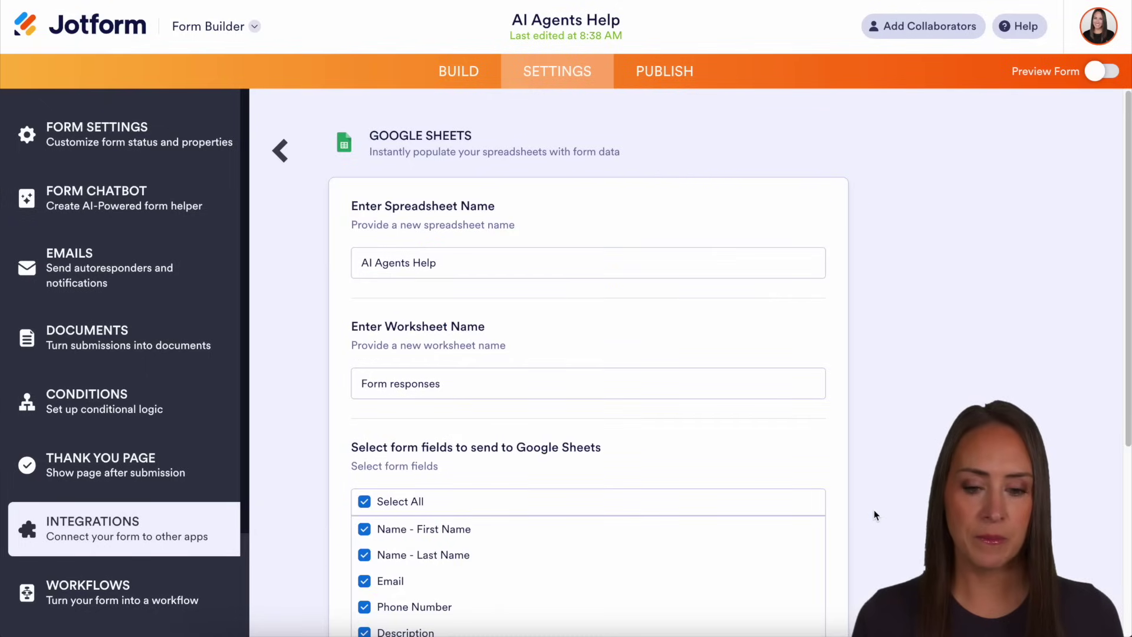
scroll(876, 515, down, 2)
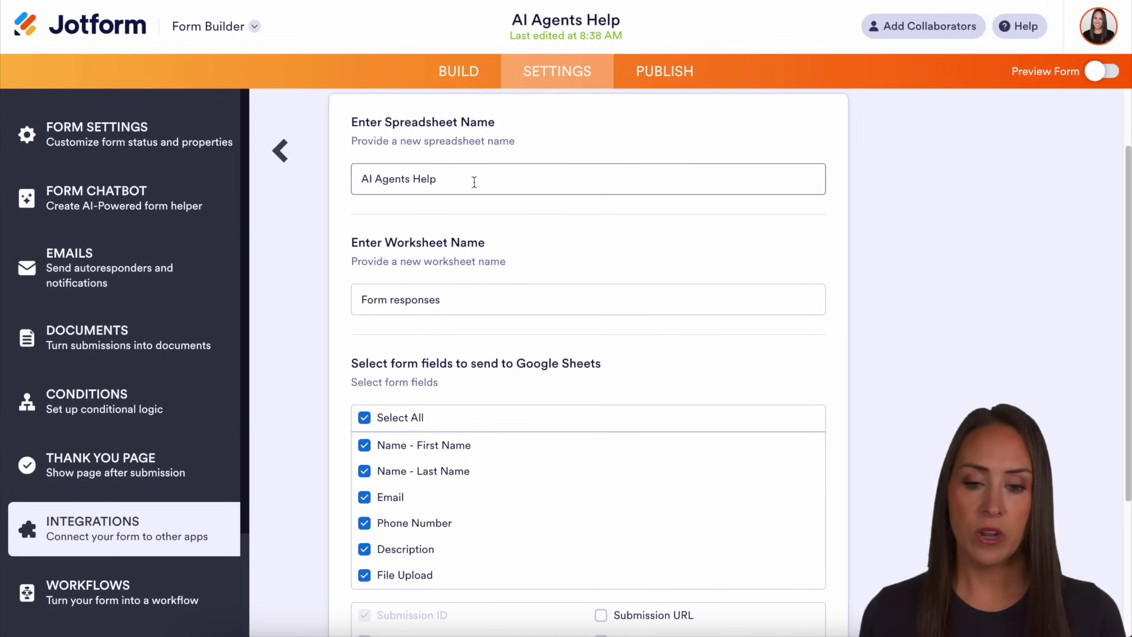
scroll(474, 182, down, 1)
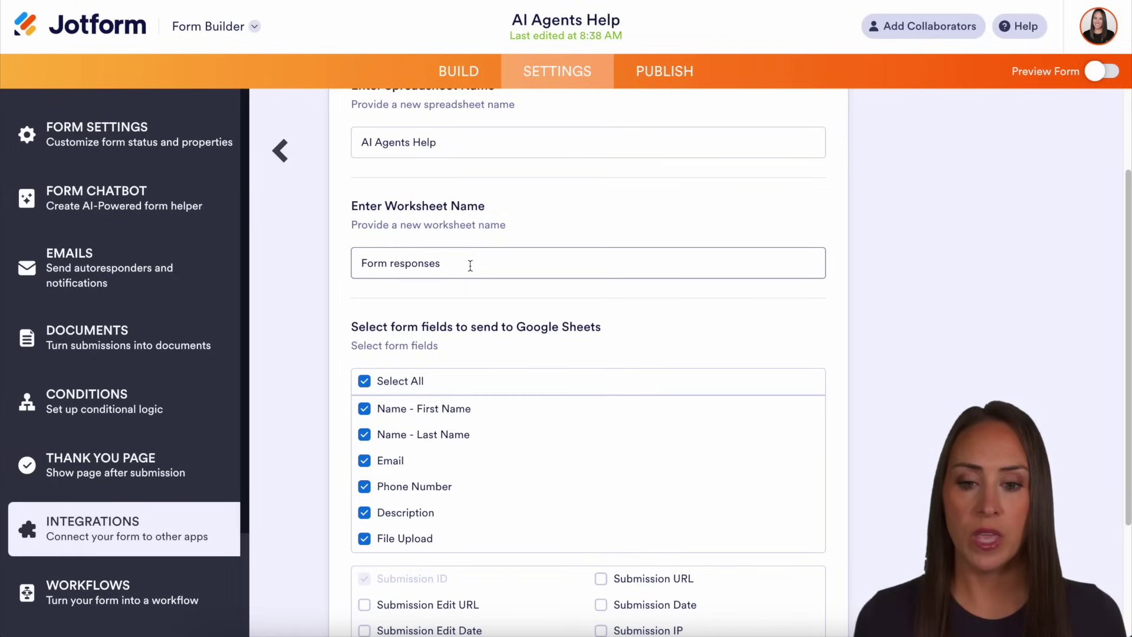
scroll(470, 266, down, 1)
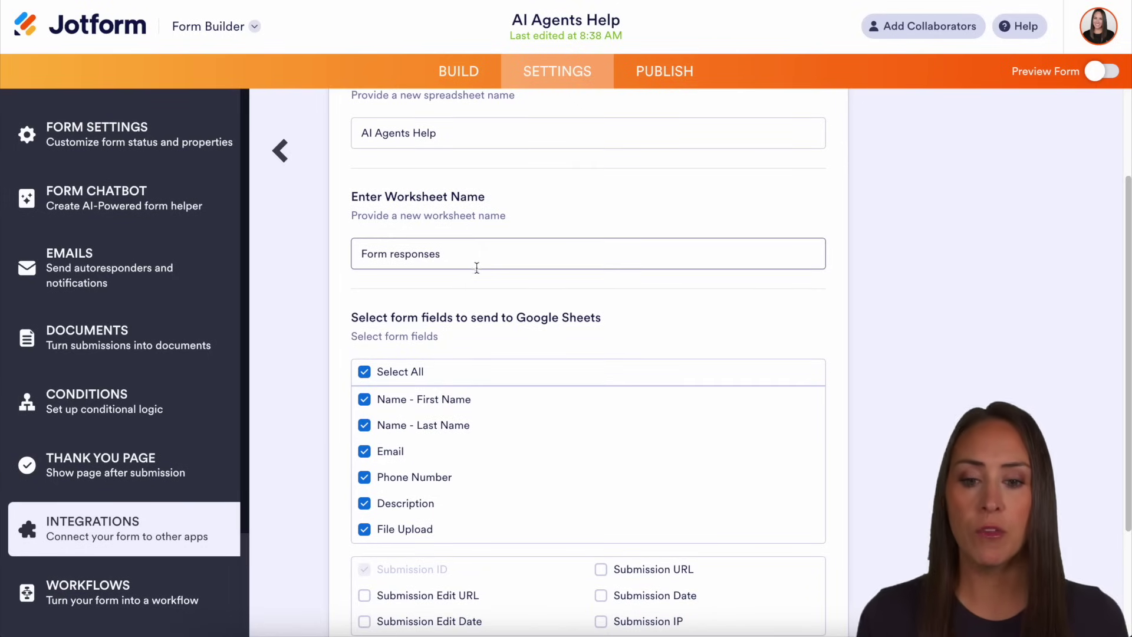
scroll(821, 306, down, 1)
scroll(839, 277, down, 2)
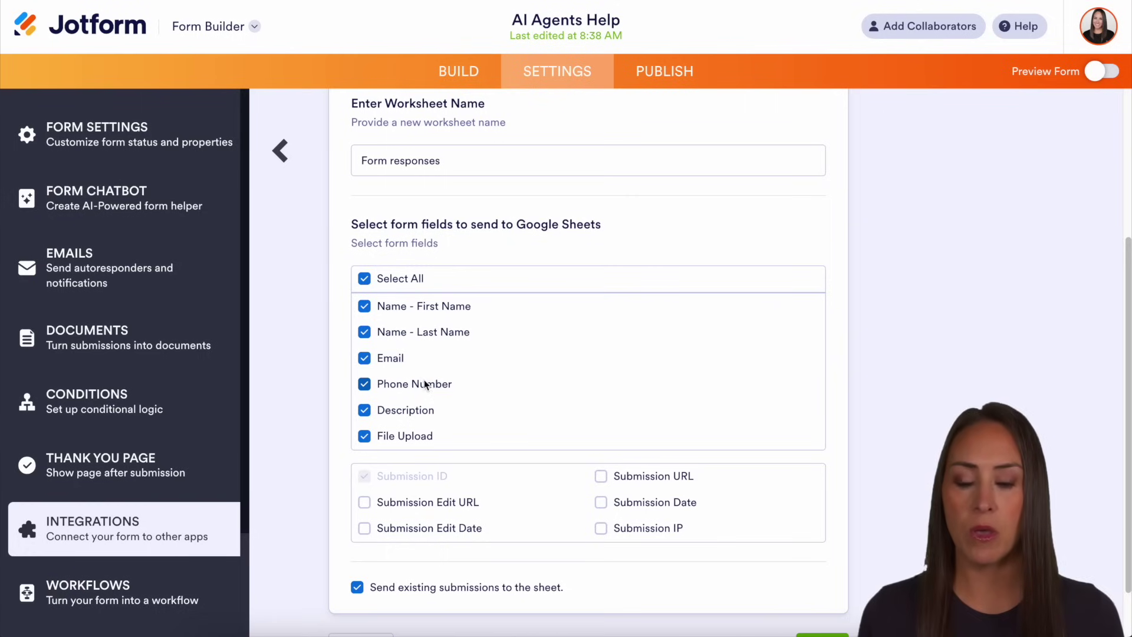
scroll(766, 409, down, 1)
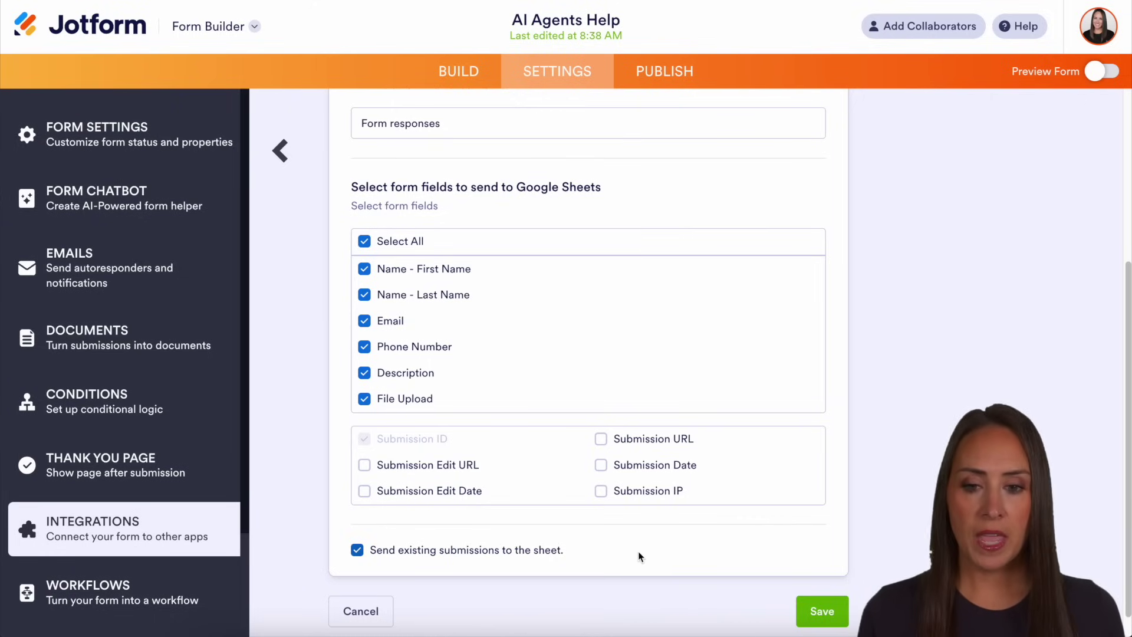
scroll(640, 556, up, 3)
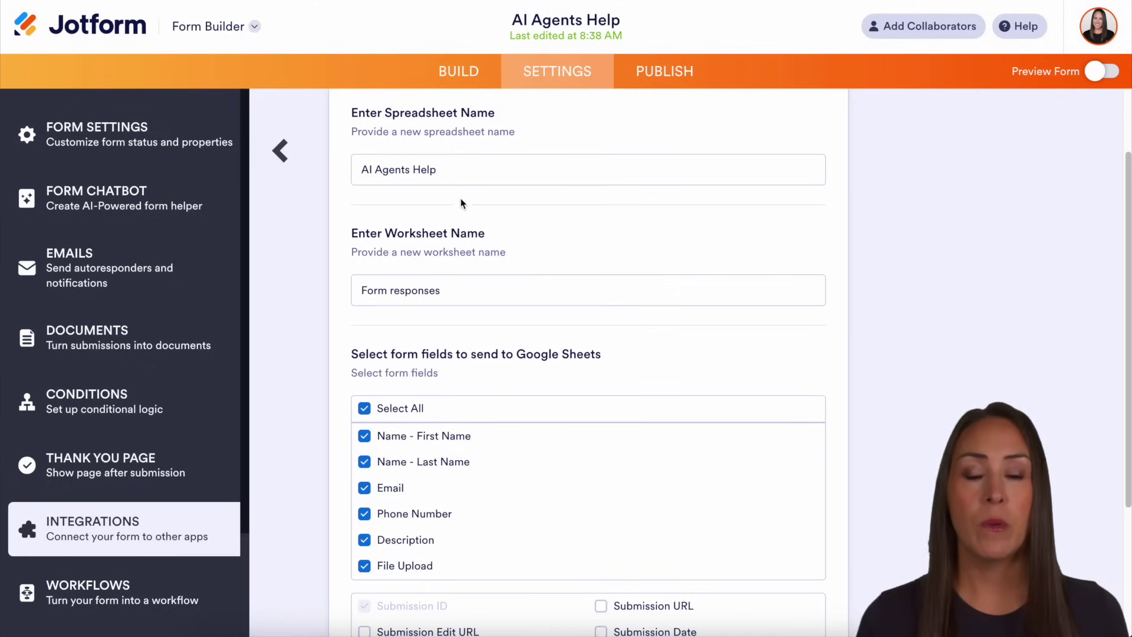
scroll(887, 338, down, 3)
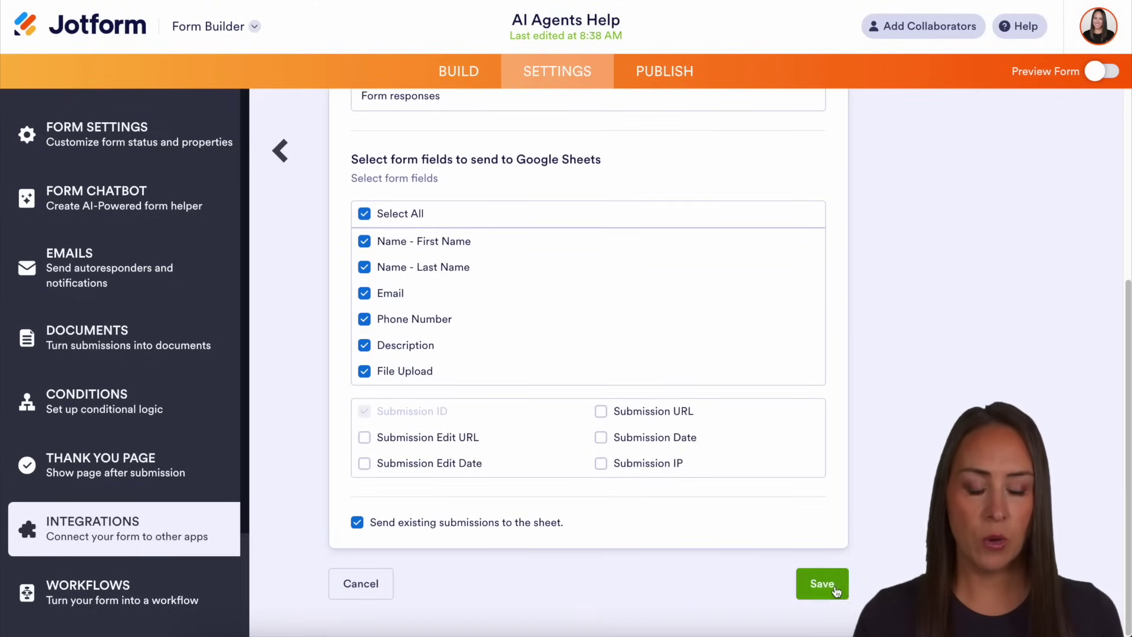
- Save the Google Sheets integration and open its linked spreadsheet in a new tab
click(828, 586)
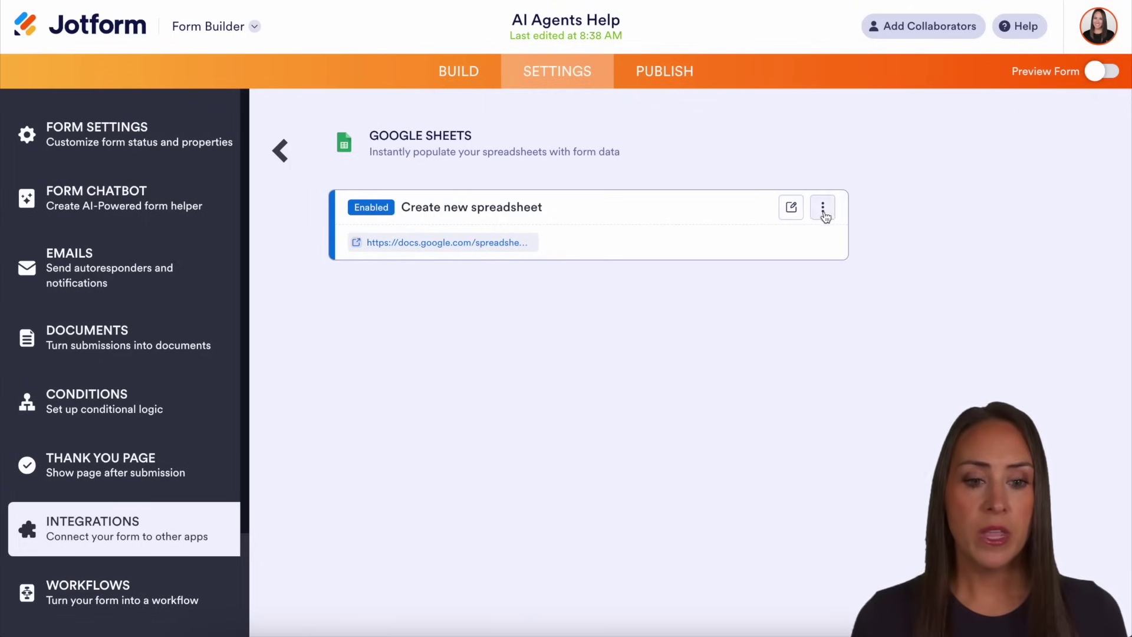
click(824, 214)
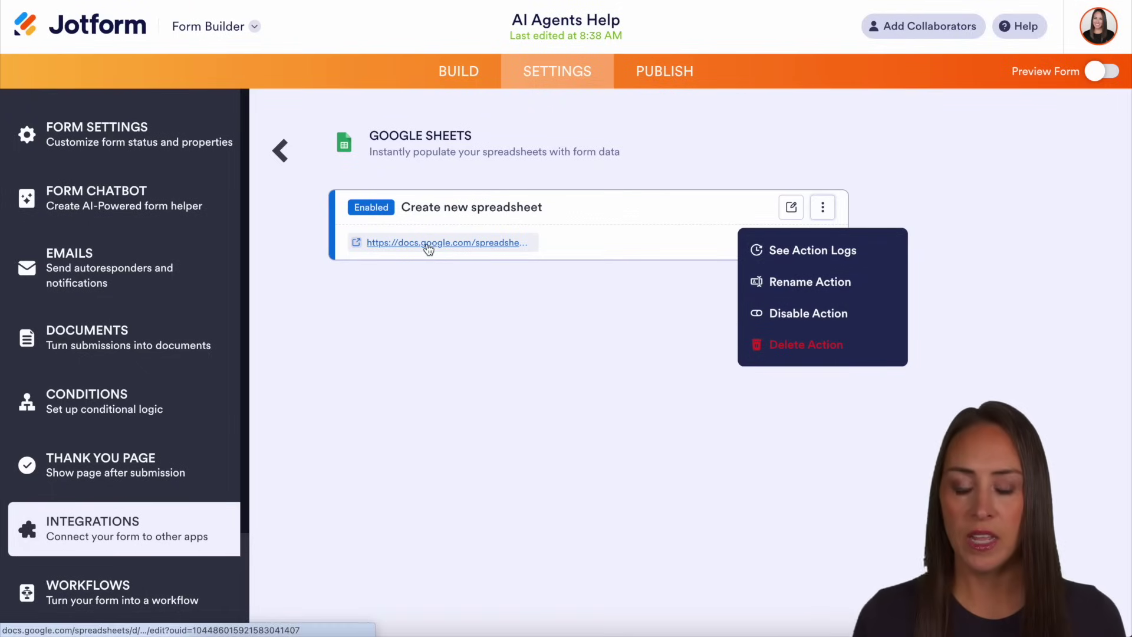
click(429, 247)
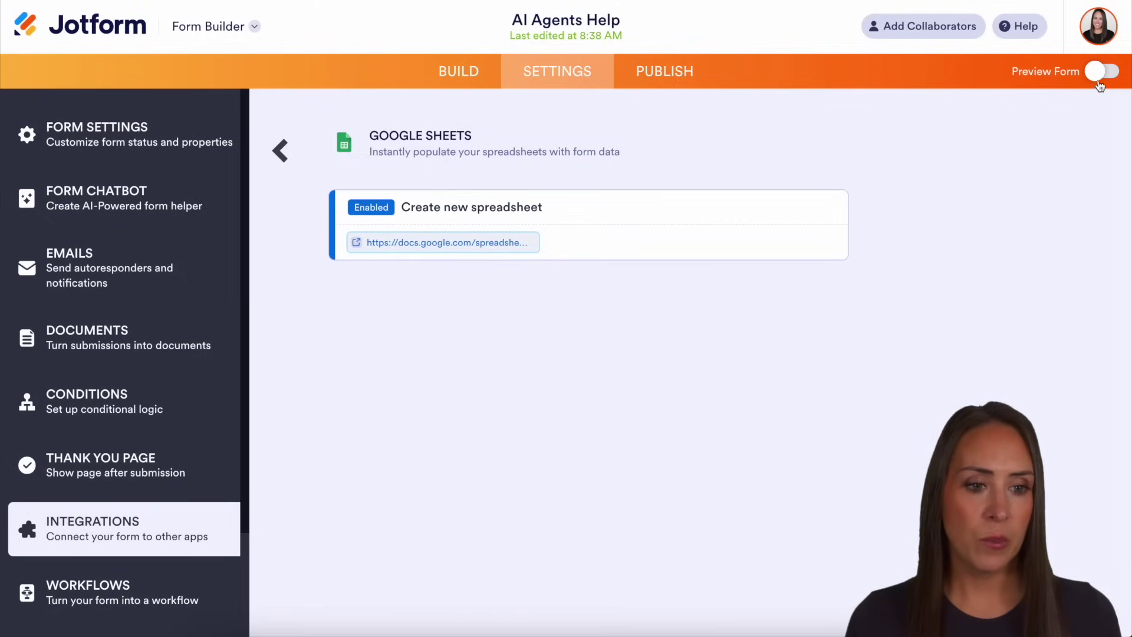
- Preview the form and fill it with sample answers
click(1101, 70)
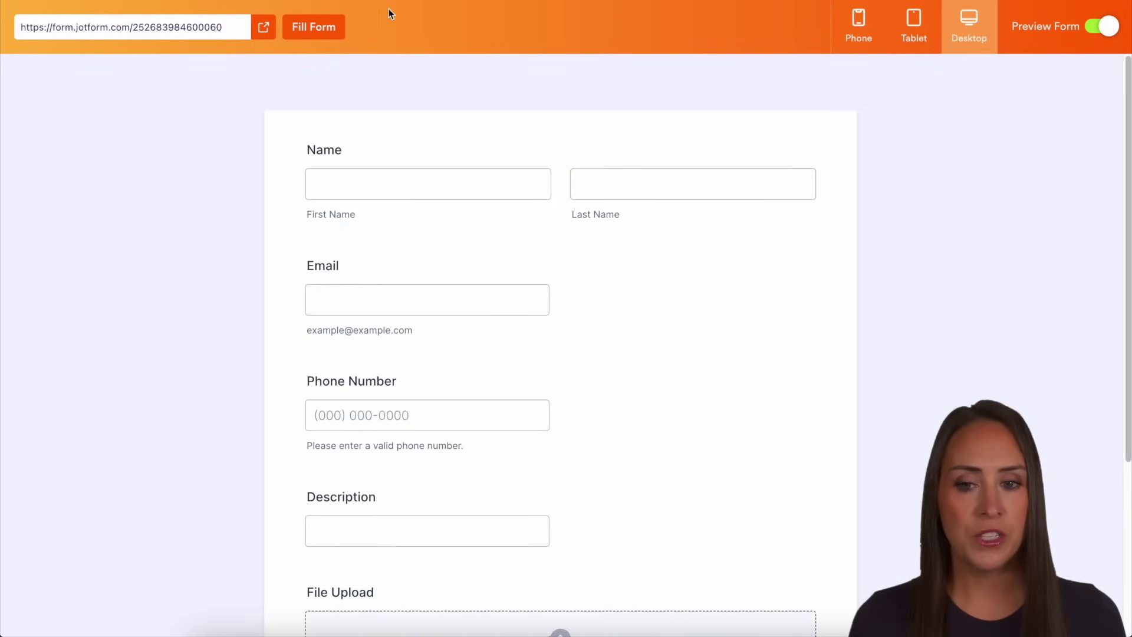
click(309, 39)
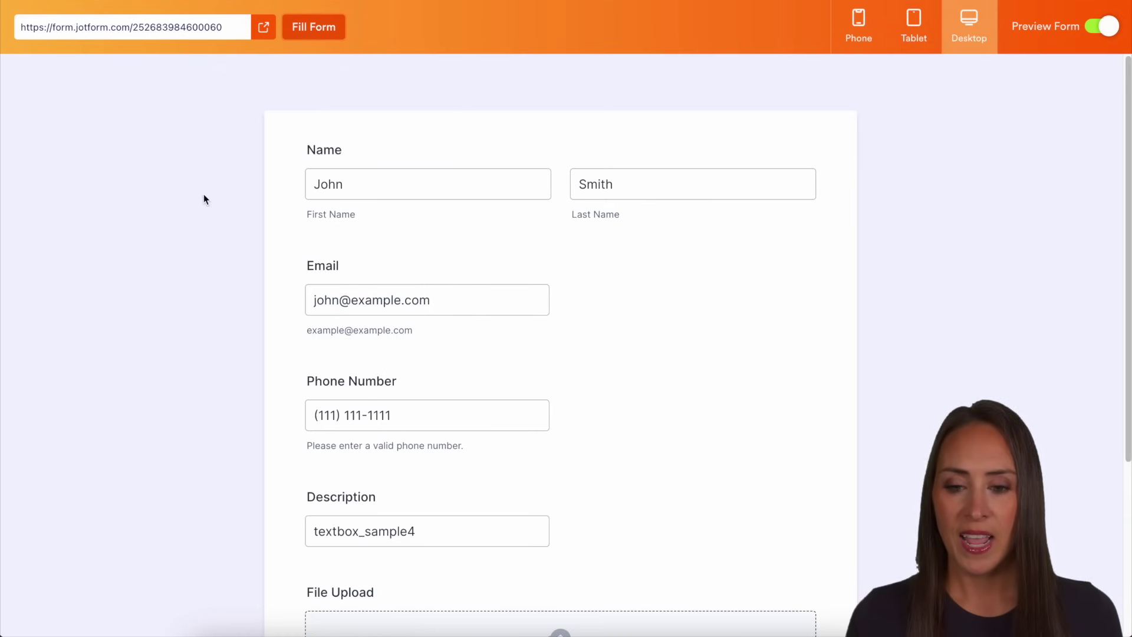
scroll(204, 200, down, 3)
click(384, 330)
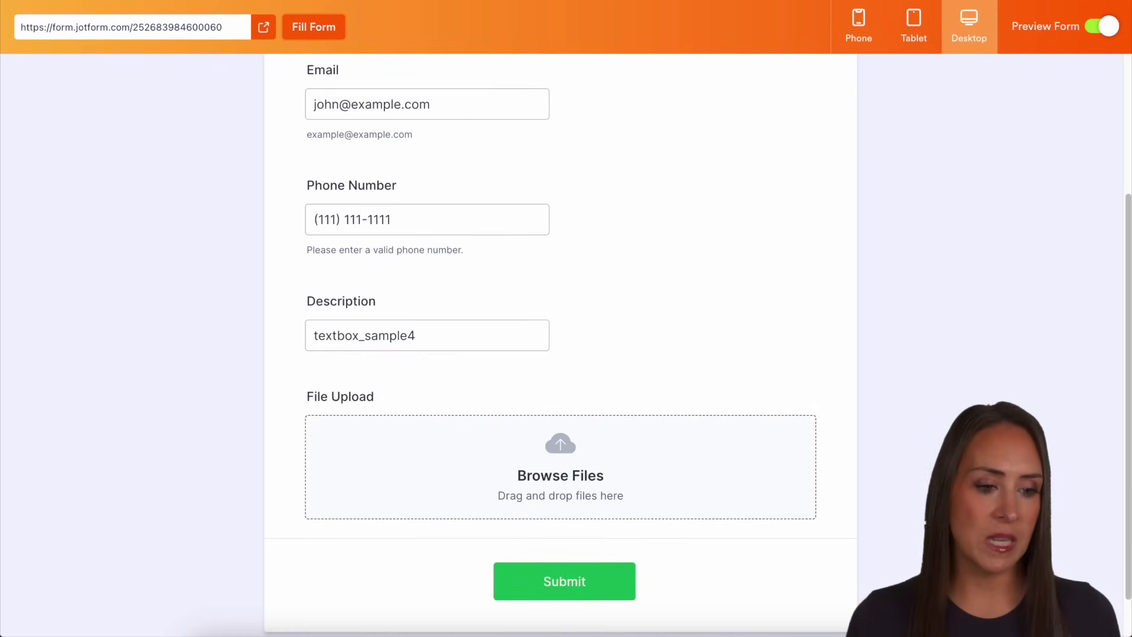
- Attach the PDF Elem_Plan_5__1_.pdf to File Upload and submit the test entry
drag(849, 407, 442, 485)
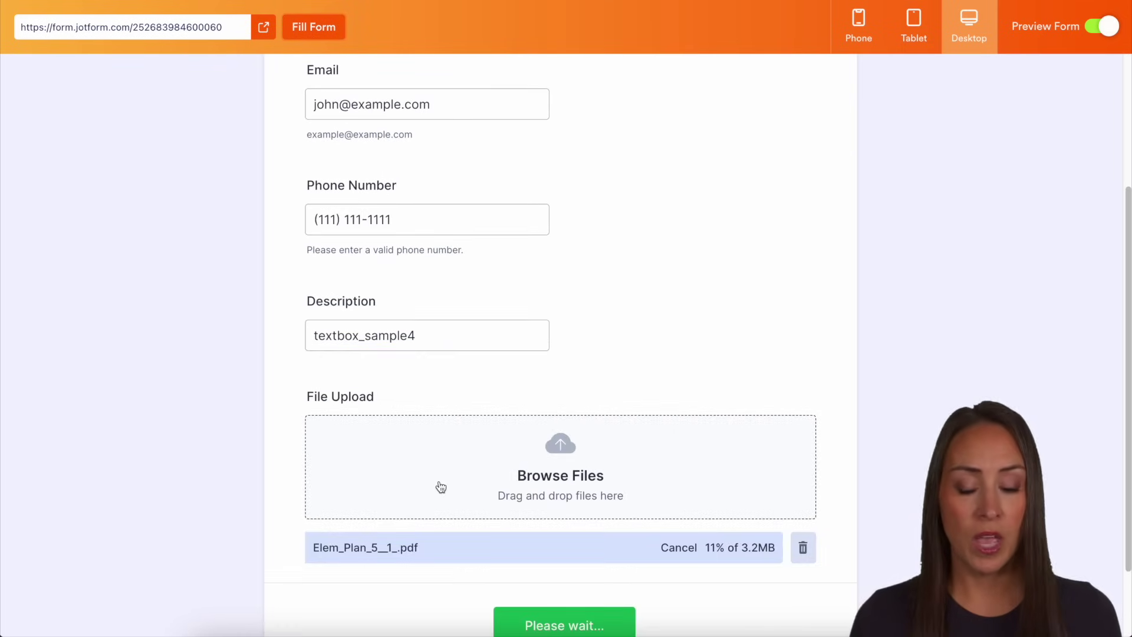
scroll(825, 495, down, 2)
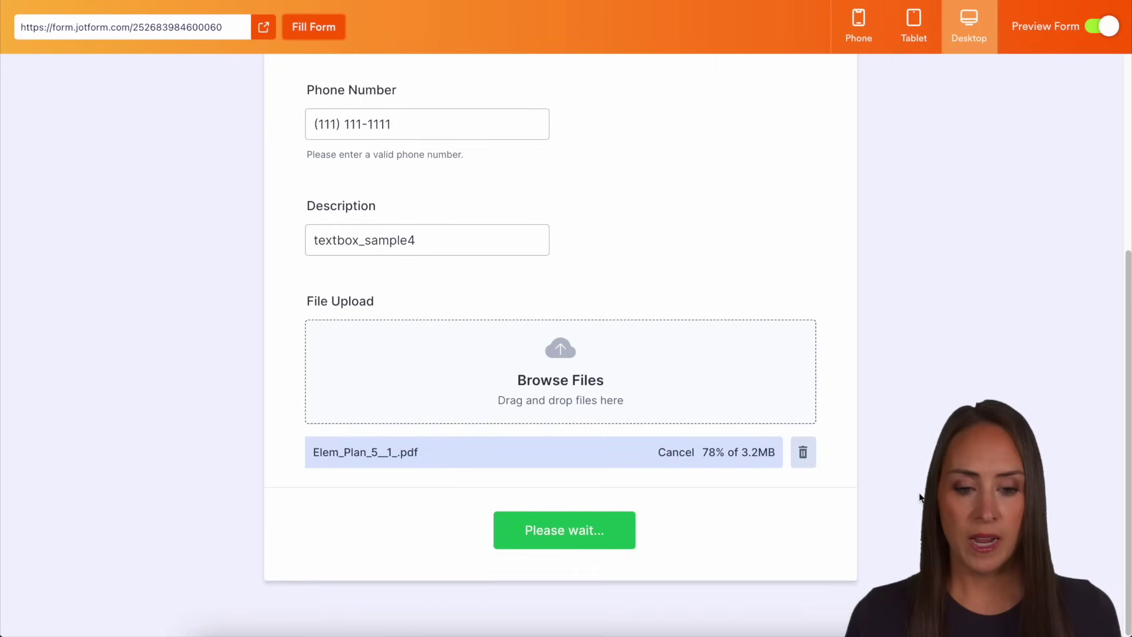
click(537, 528)
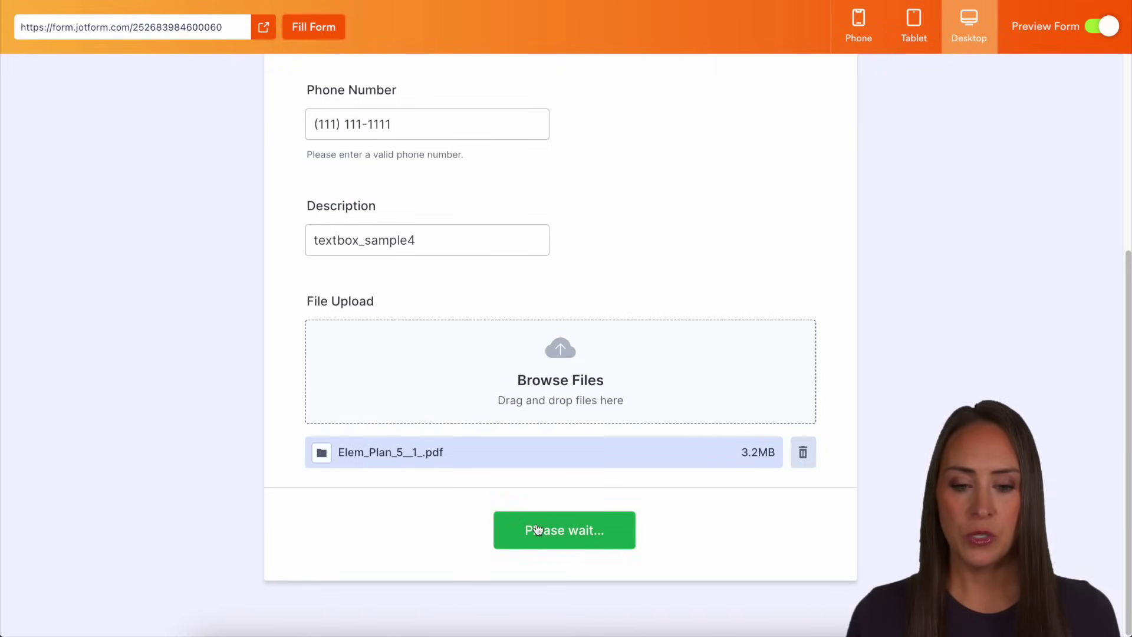